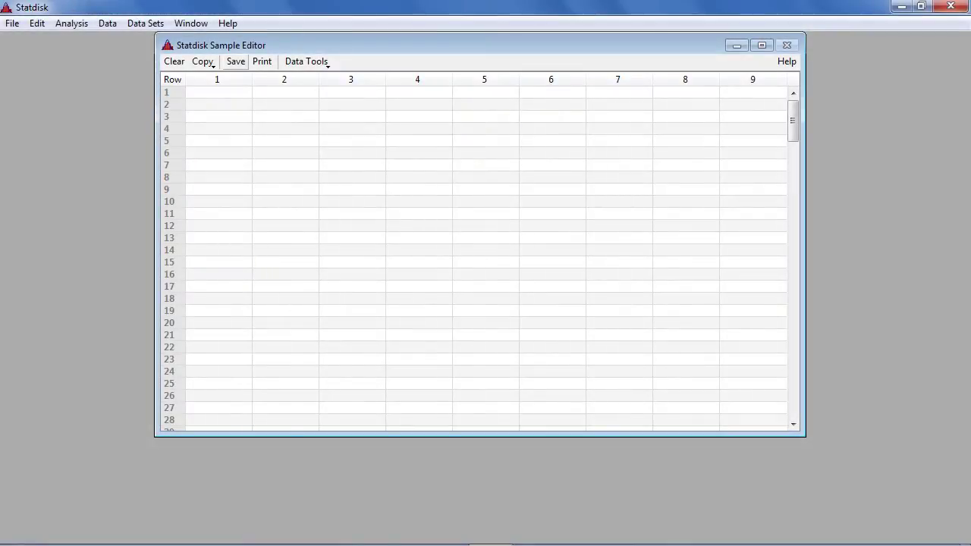
Open the hypothesis test for the means of two independent samples and move its window up over the Sample Editor.
click(72, 23)
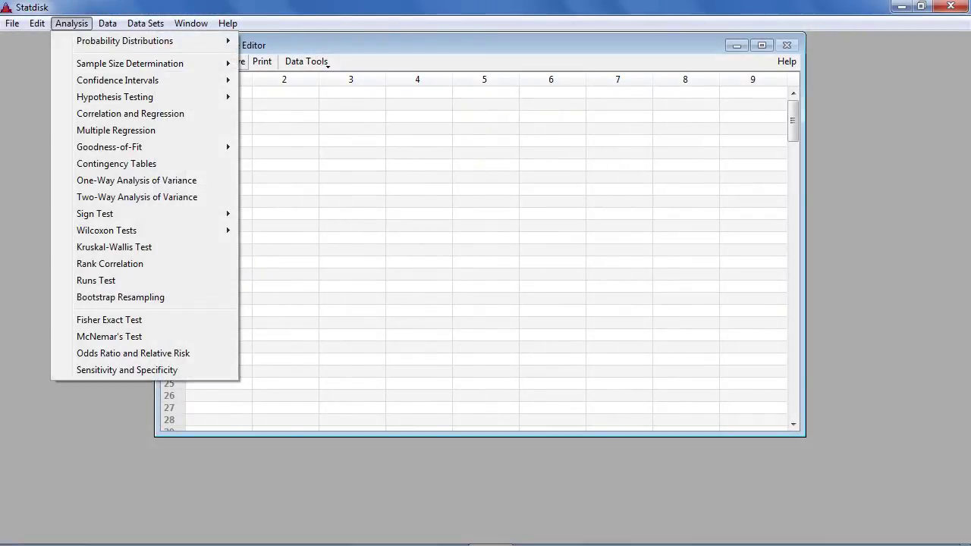
mouse_move(144, 96)
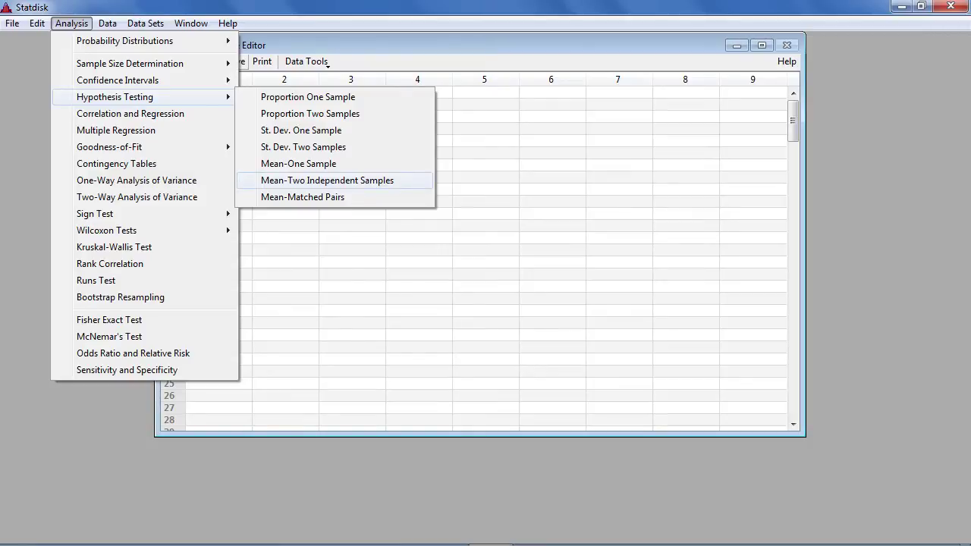
click(327, 180)
drag(518, 212, 510, 47)
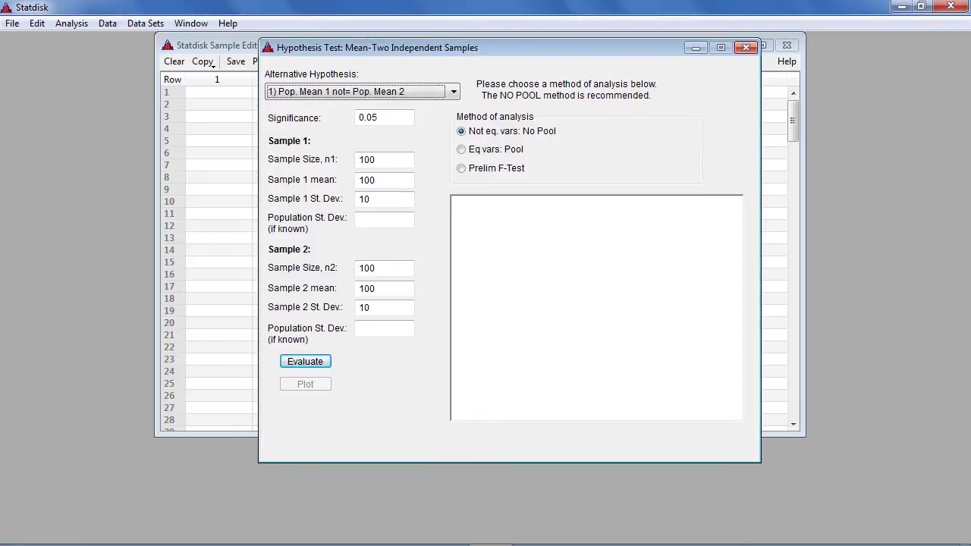
Set the alternative hypothesis to Pop. Mean 1 < Pop. Mean 2 and the significance to 0.01.
click(453, 91)
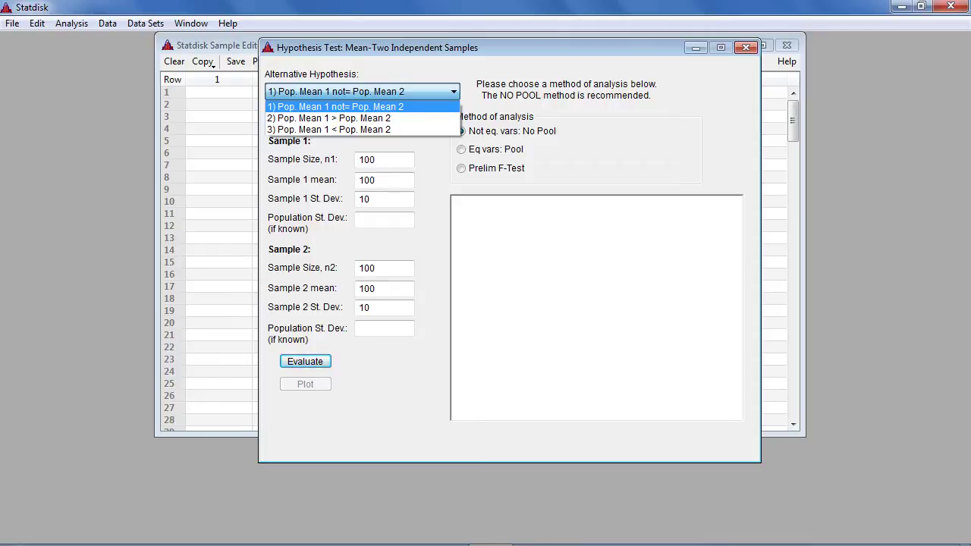
key(Down)
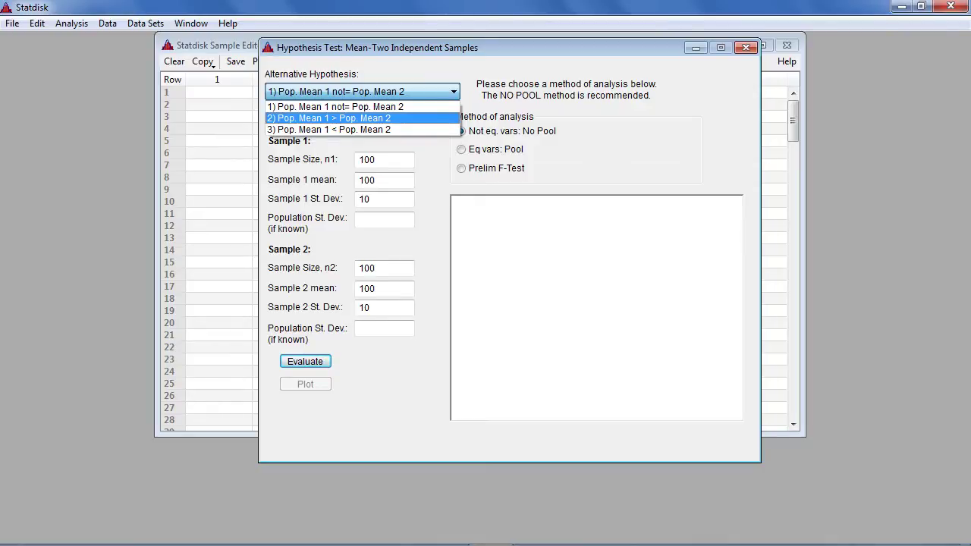
key(Down)
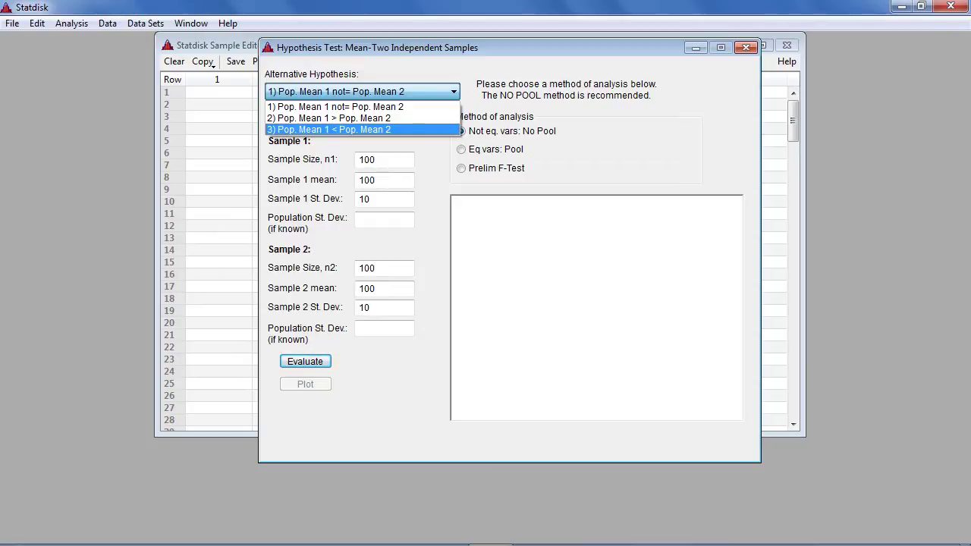
key(Return)
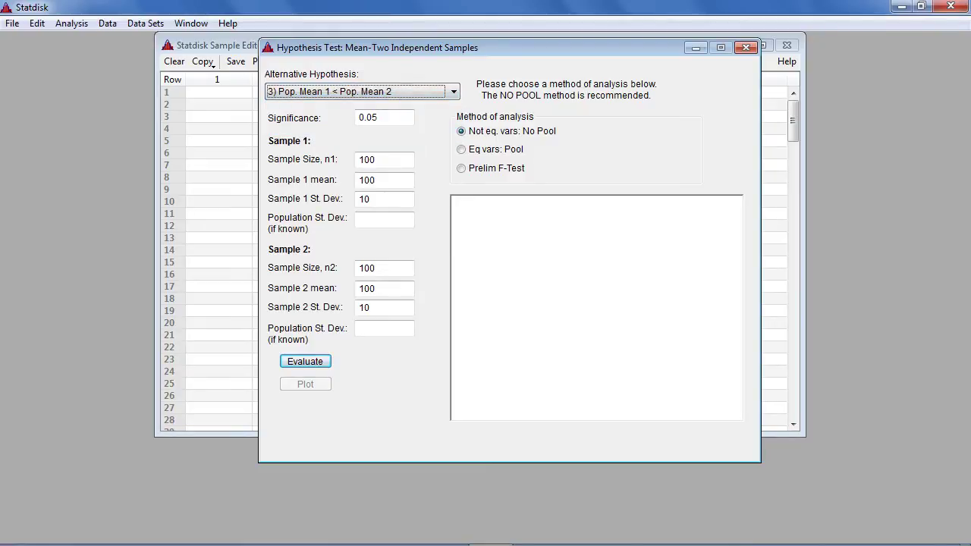
key(Tab)
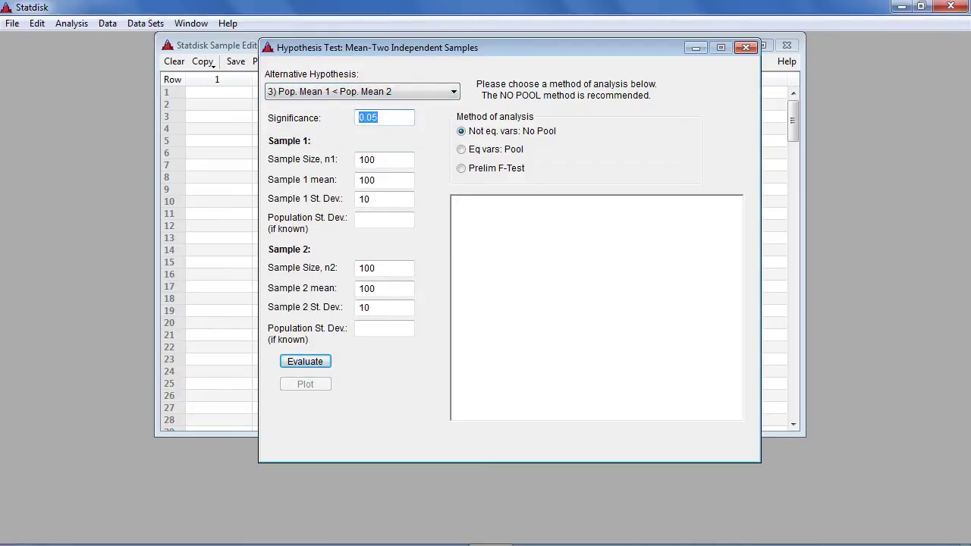
text(0.01)
key(Tab)
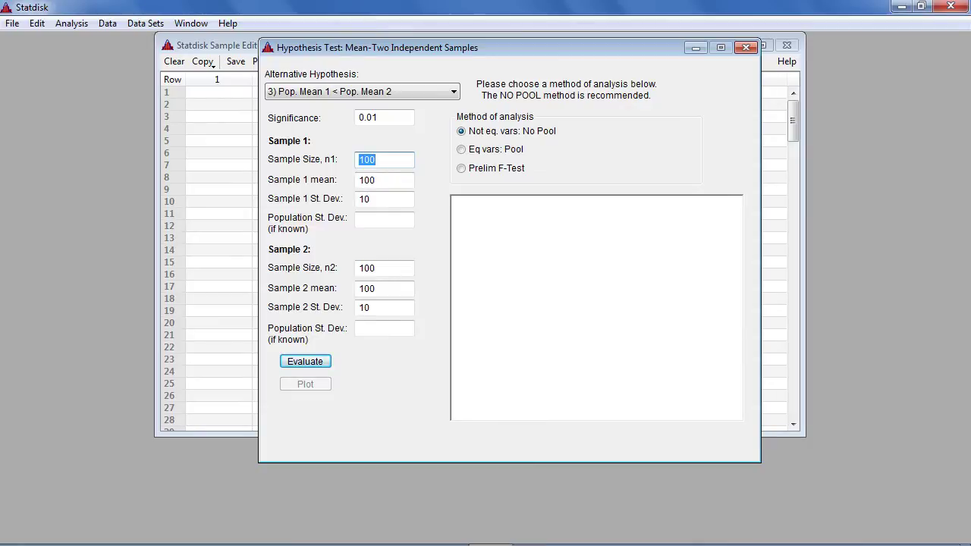
Enter the Sample 1 statistics: size 35, mean 3.39 and standard deviation 0.97, leaving the population standard deviation blank.
text(35)
key(Tab)
text(3.39)
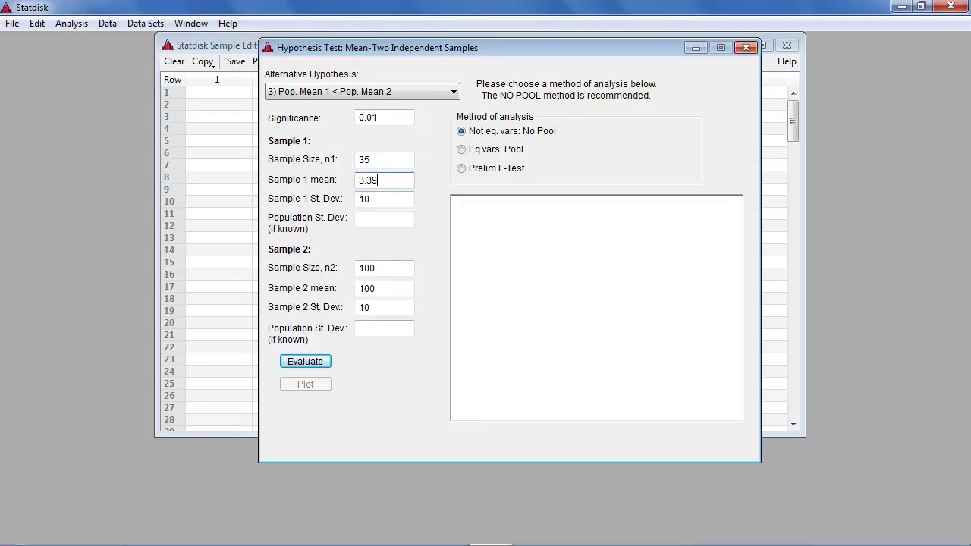
key(Tab)
text(0.97)
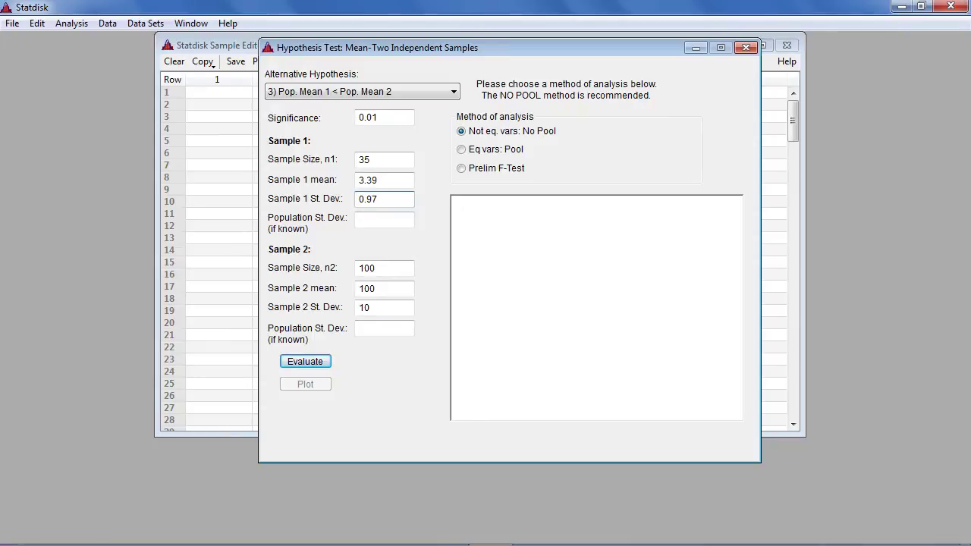
key(Tab)
key(Tab)
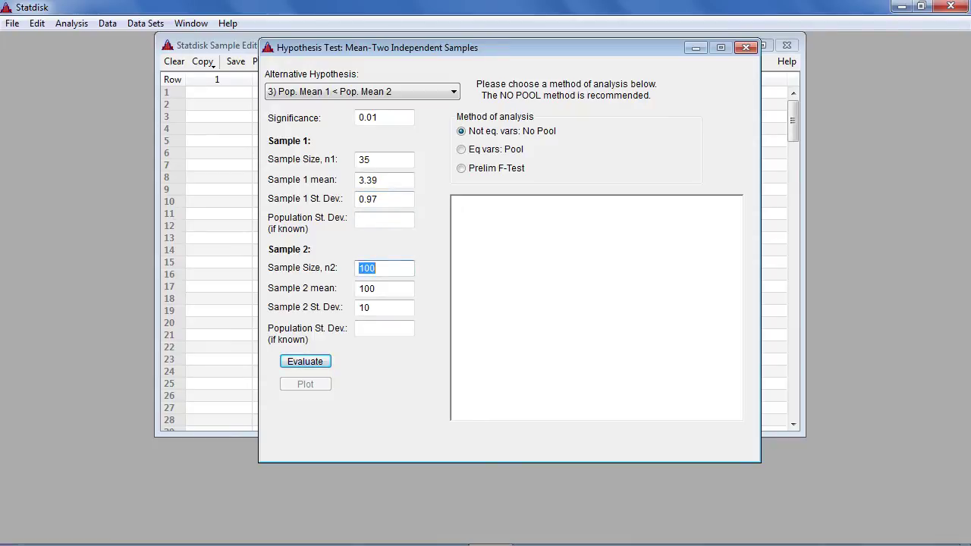
Enter the Sample 2 statistics: size 36, mean 3.97 and standard deviation 0.63.
text(36)
key(Tab)
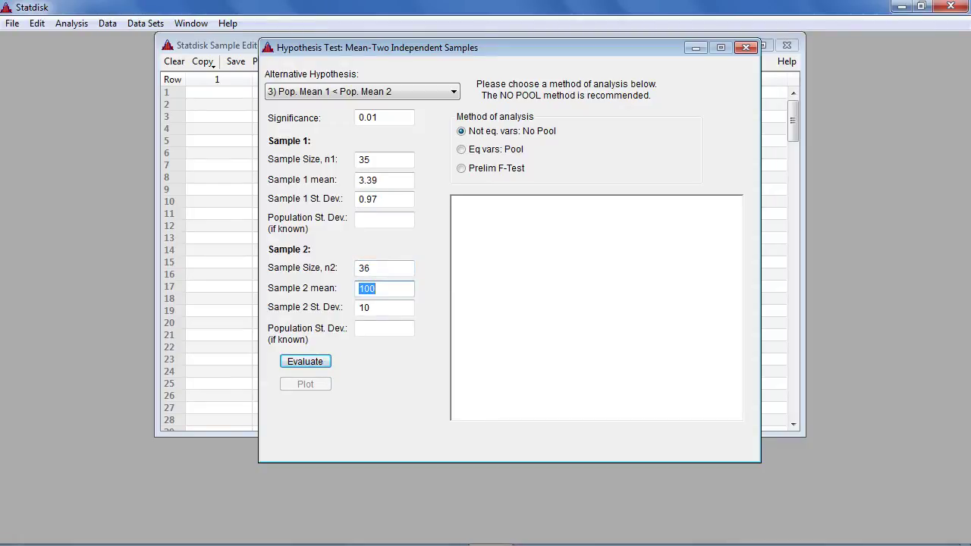
text(3.97)
key(Tab)
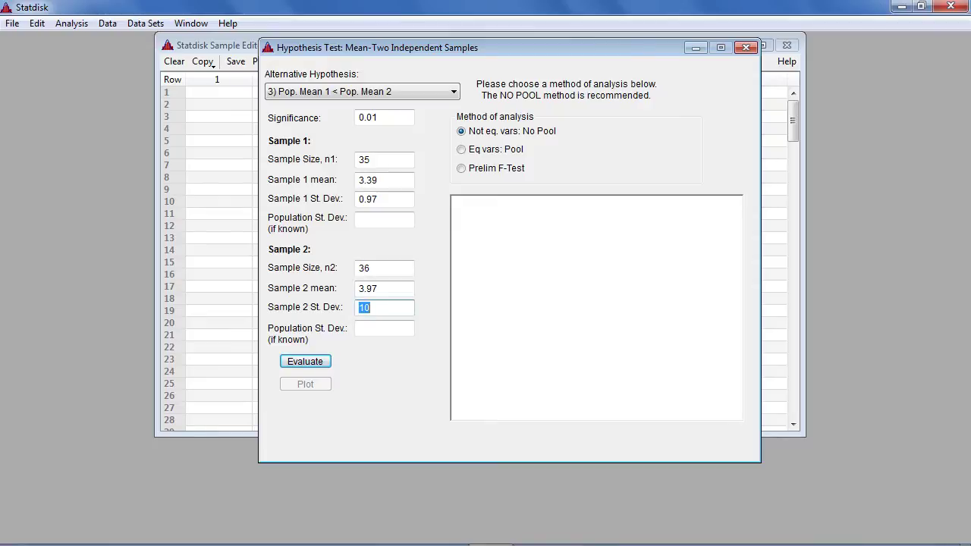
text(0.63)
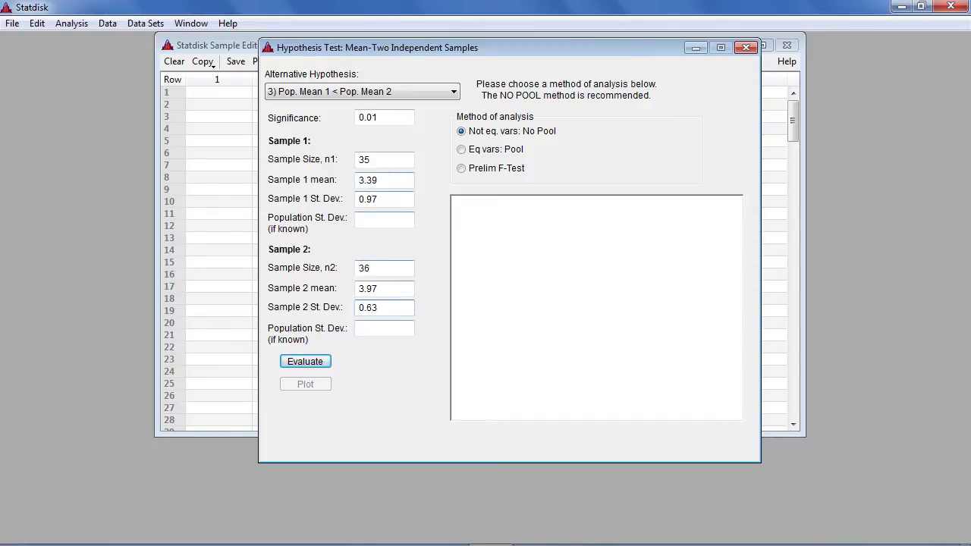
key(Tab)
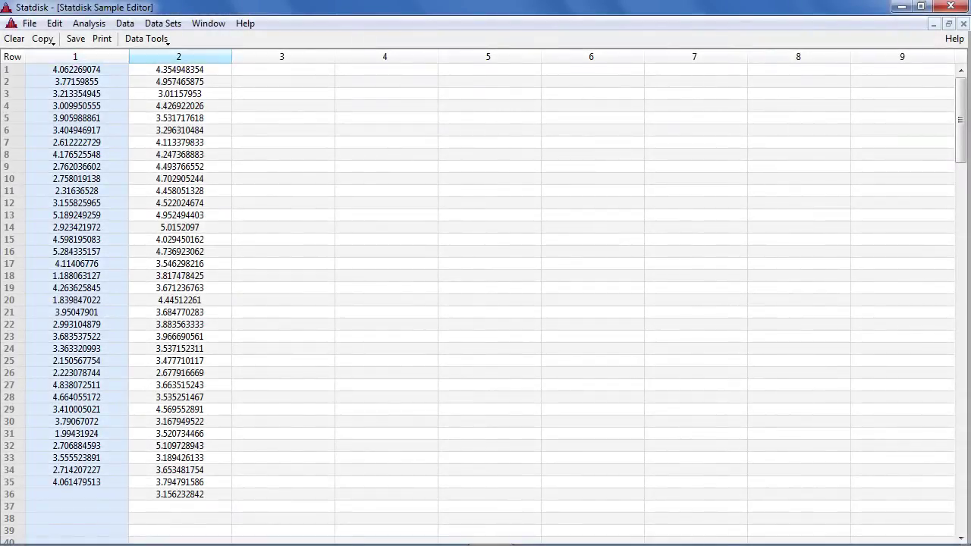
Use Explore Data to evaluate the descriptive statistics and plots for column 1 of the sample data.
click(178, 56)
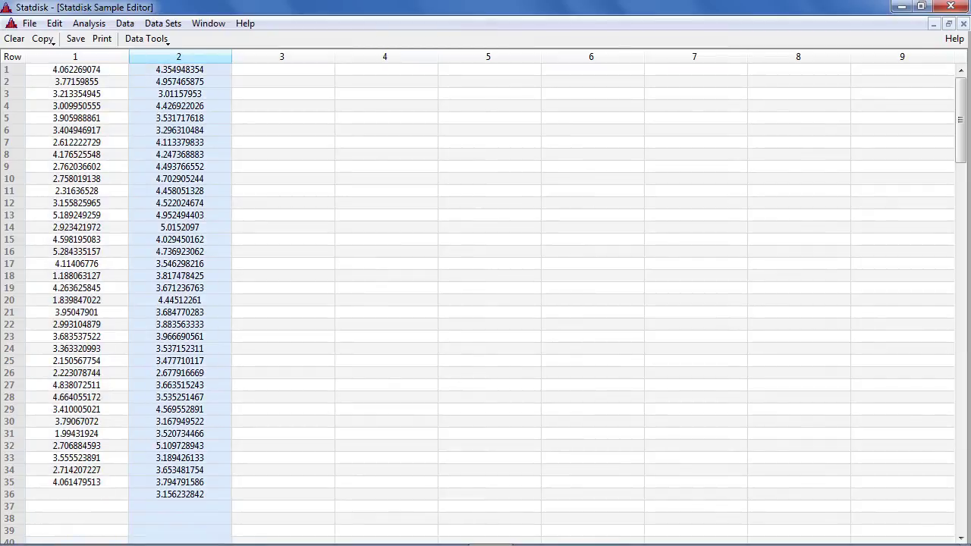
click(125, 23)
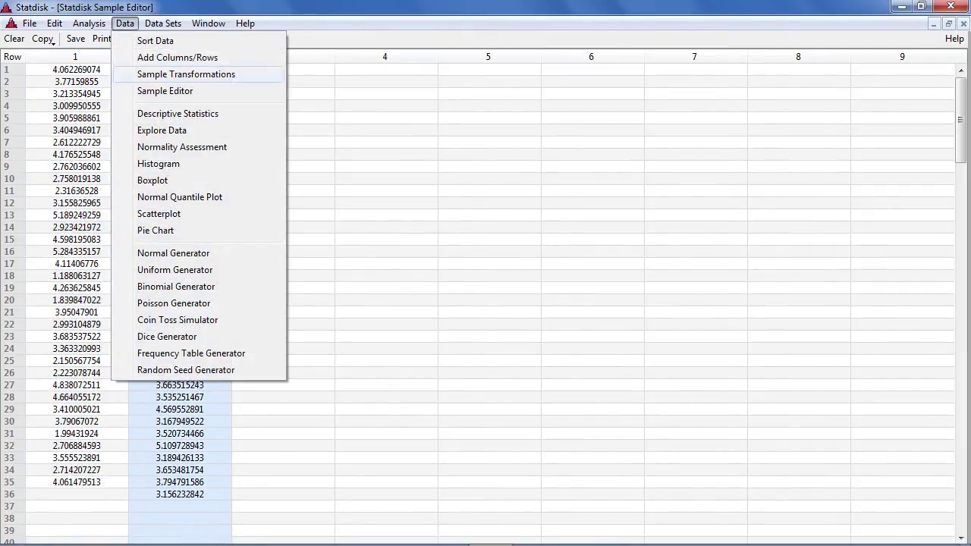
key(Down)
key(Down)
key(Down)
key(Return)
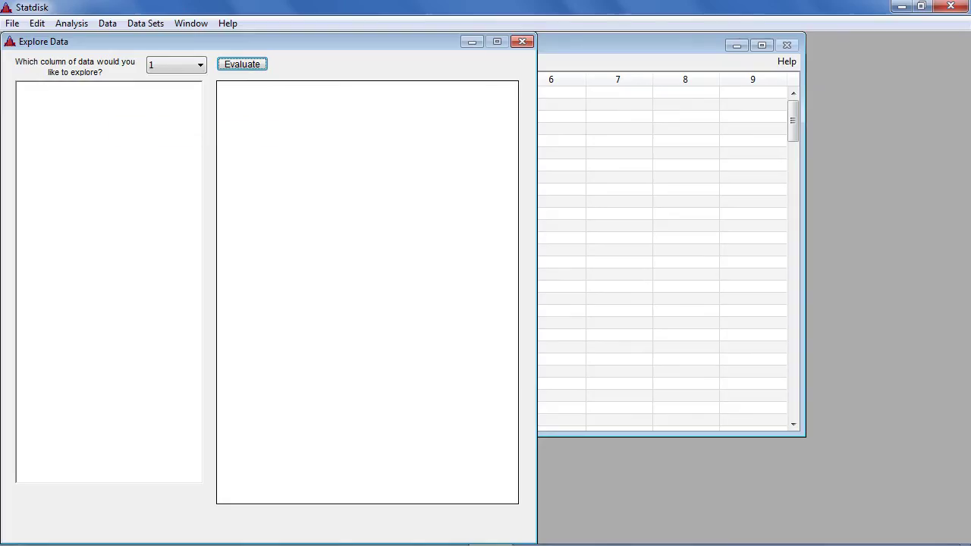
click(200, 65)
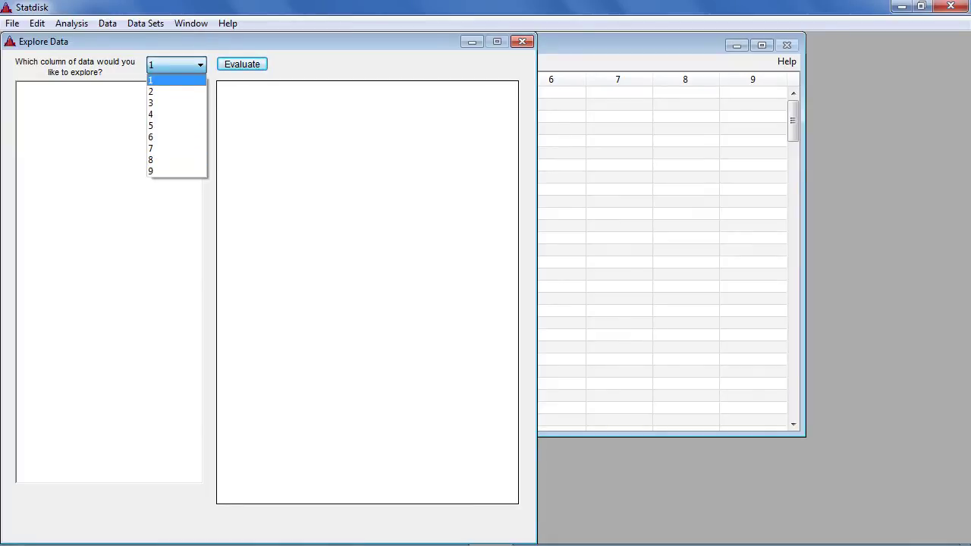
click(176, 80)
click(243, 64)
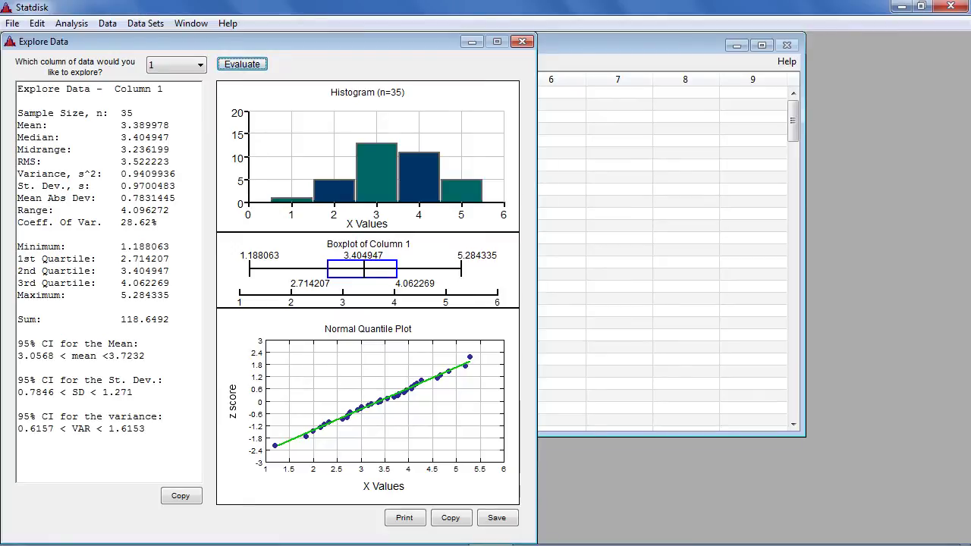
Evaluate the Explore Data statistics and plots for column 2.
click(176, 64)
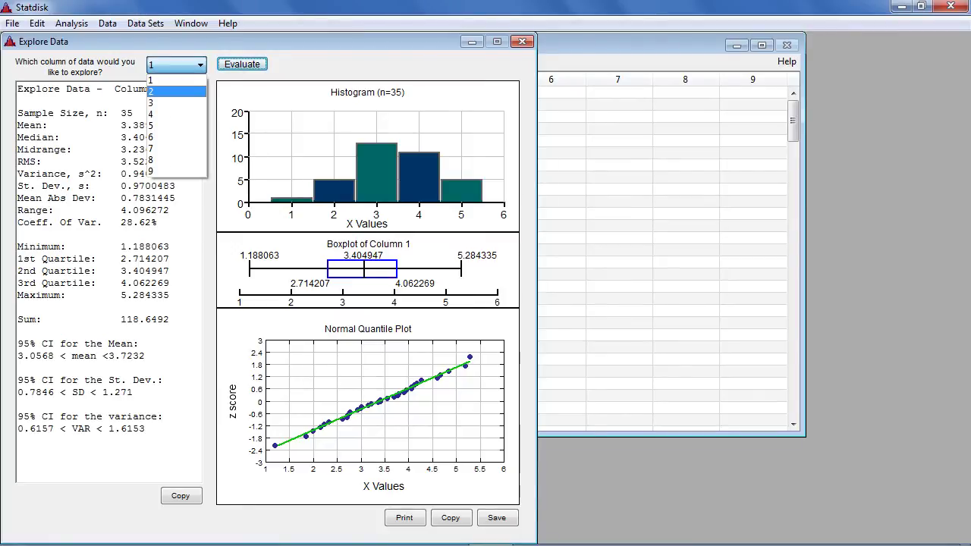
click(176, 91)
click(241, 63)
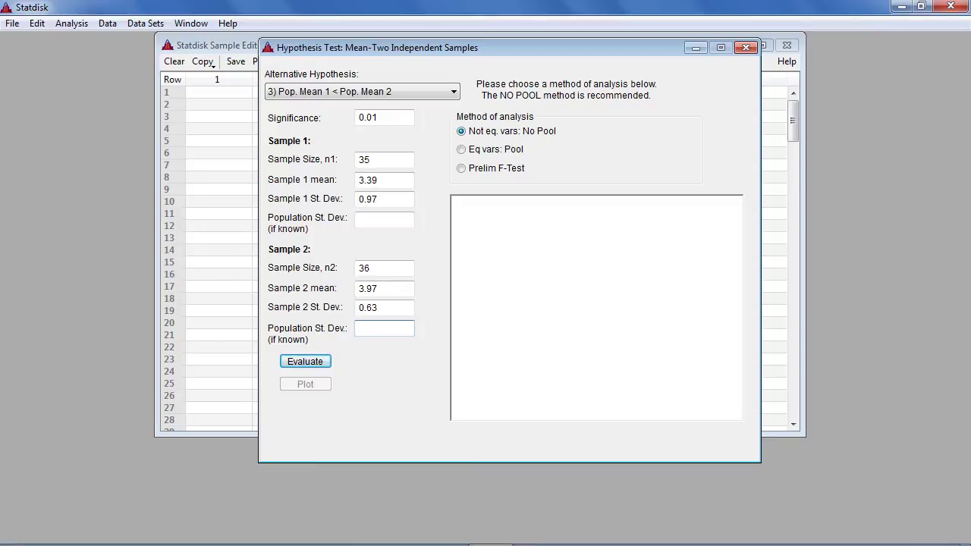
Evaluate the two-sample hypothesis test using the Not eq. vars: No Pool method.
key(Tab)
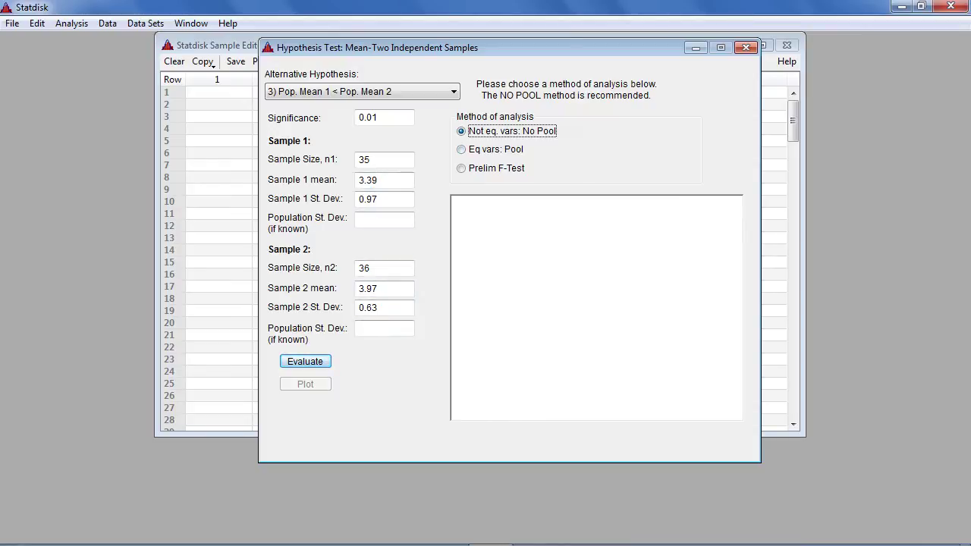
click(305, 361)
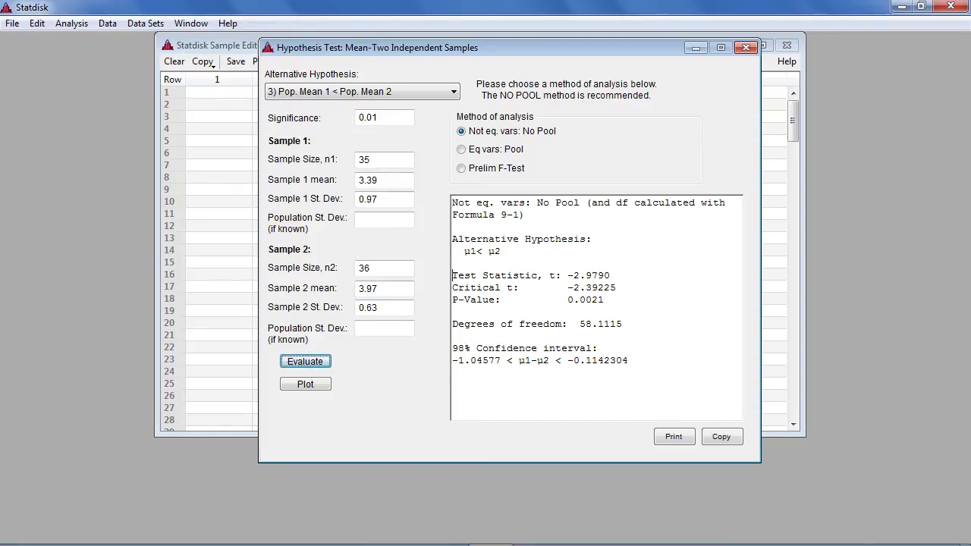
Highlight the test statistic, the P-value and the confidence interval in turn in the test results, then clear the selection.
drag(453, 275, 615, 276)
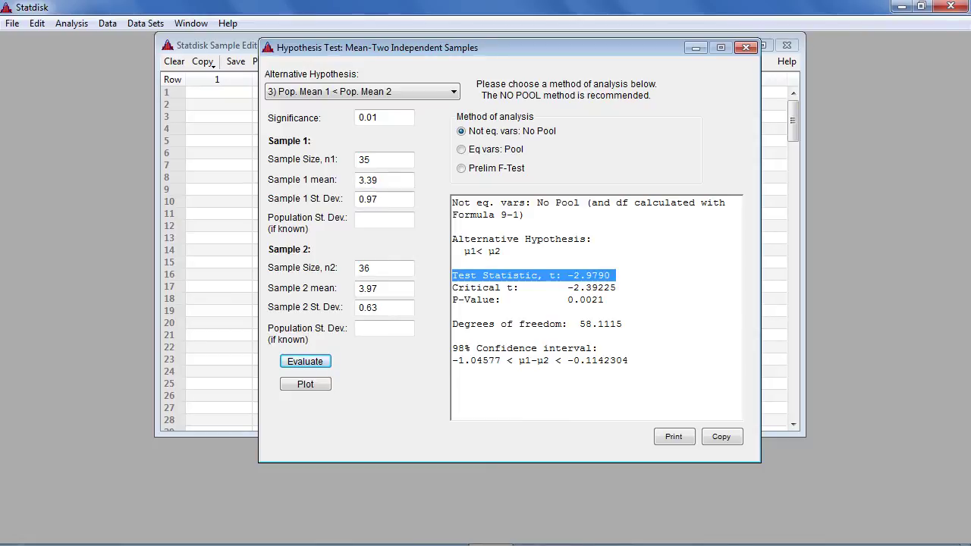
drag(453, 299, 610, 300)
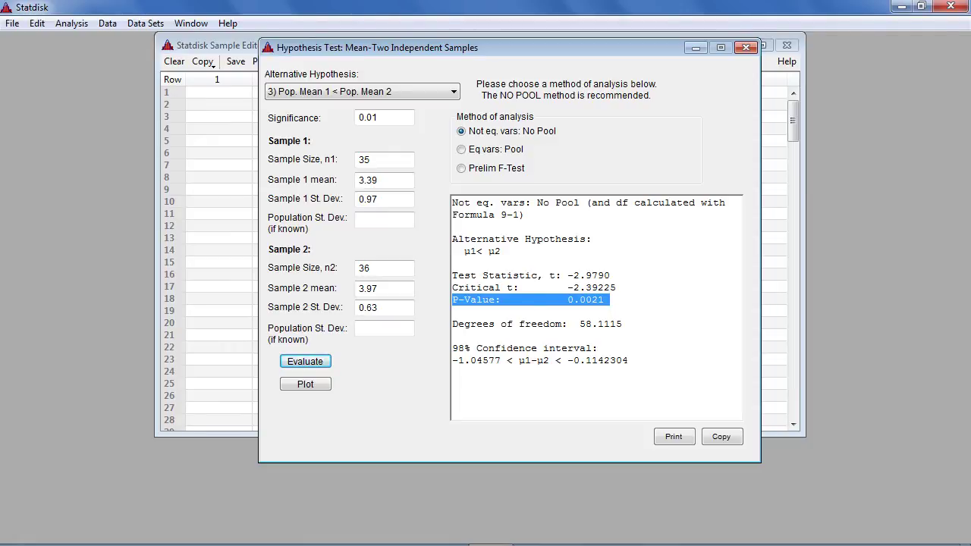
click(453, 311)
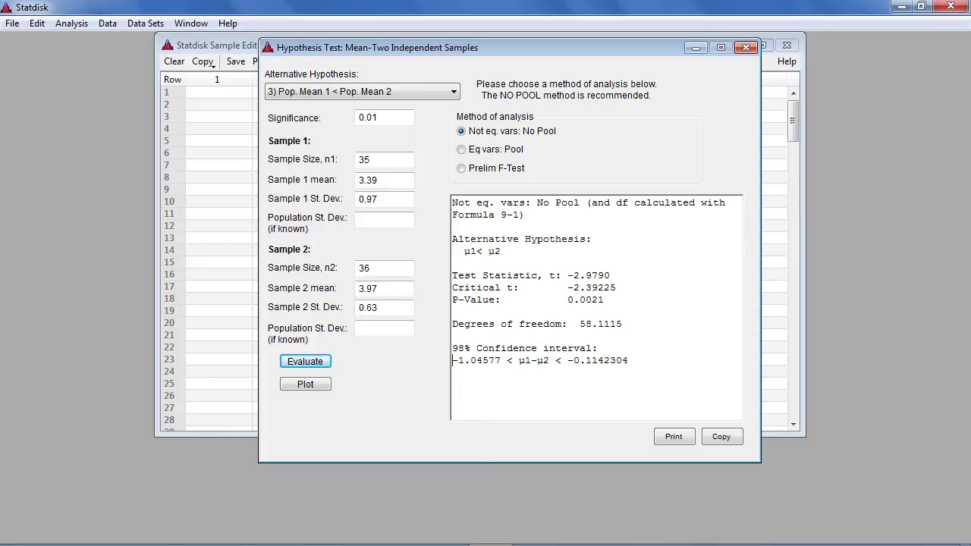
key(shift+End)
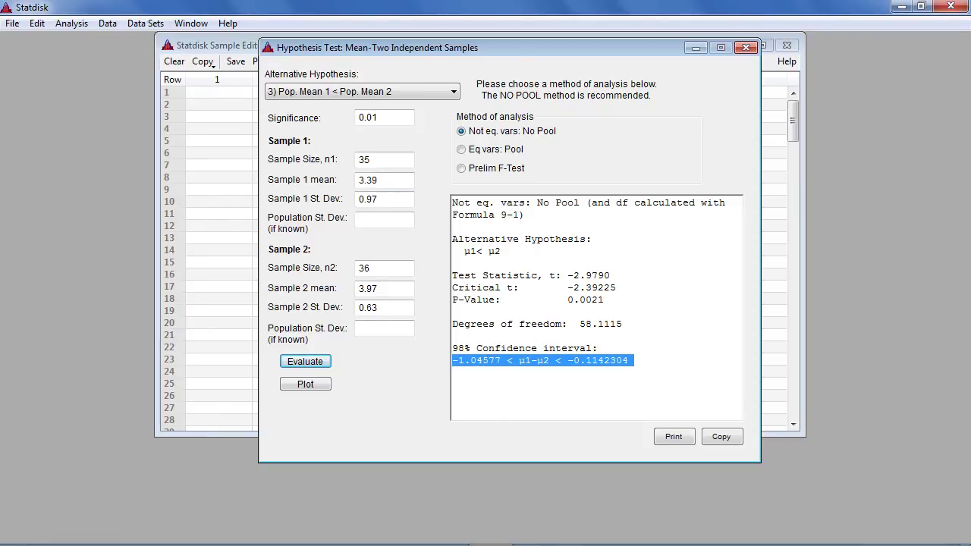
click(519, 375)
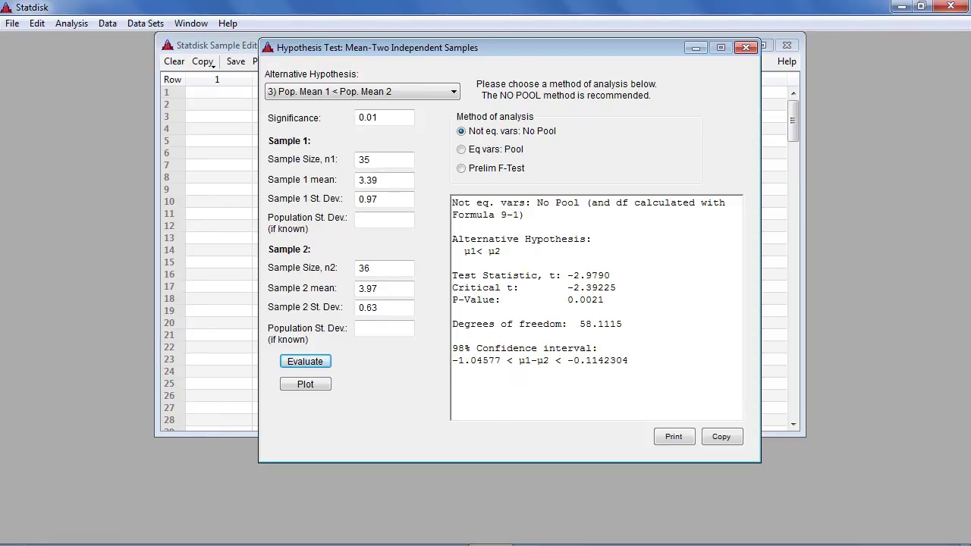